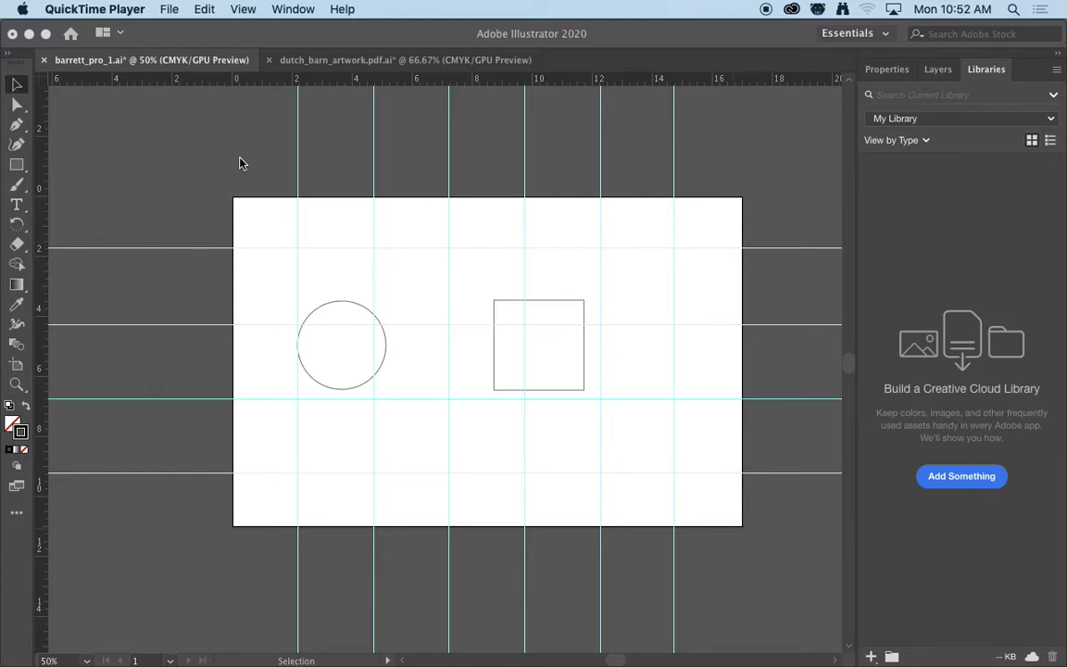
pyautogui.click(337, 270)
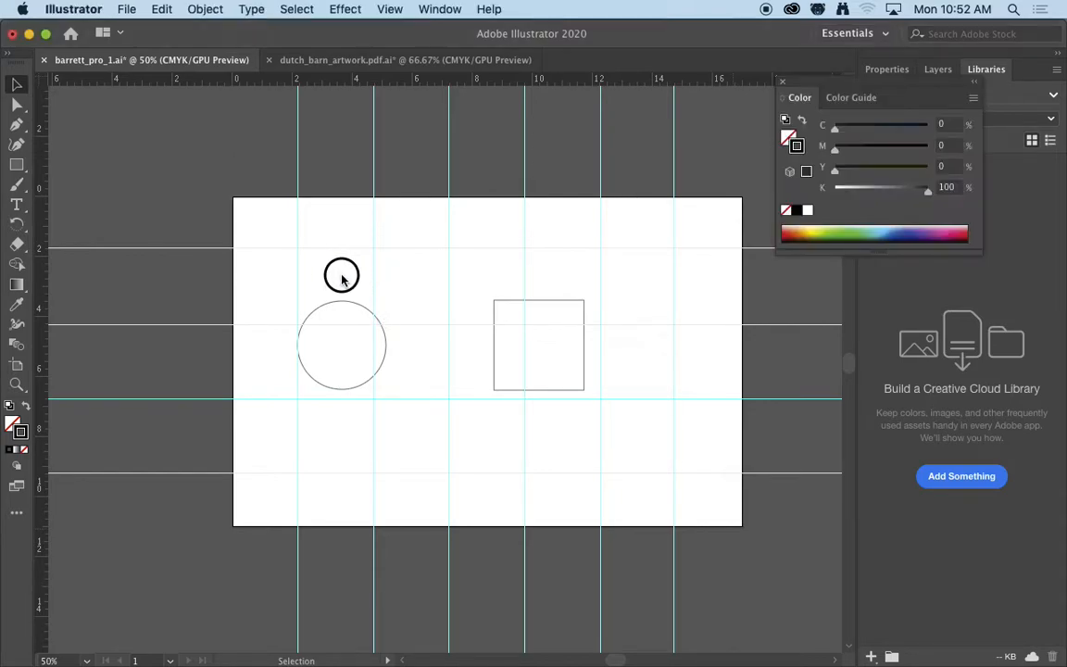
pyautogui.click(348, 308)
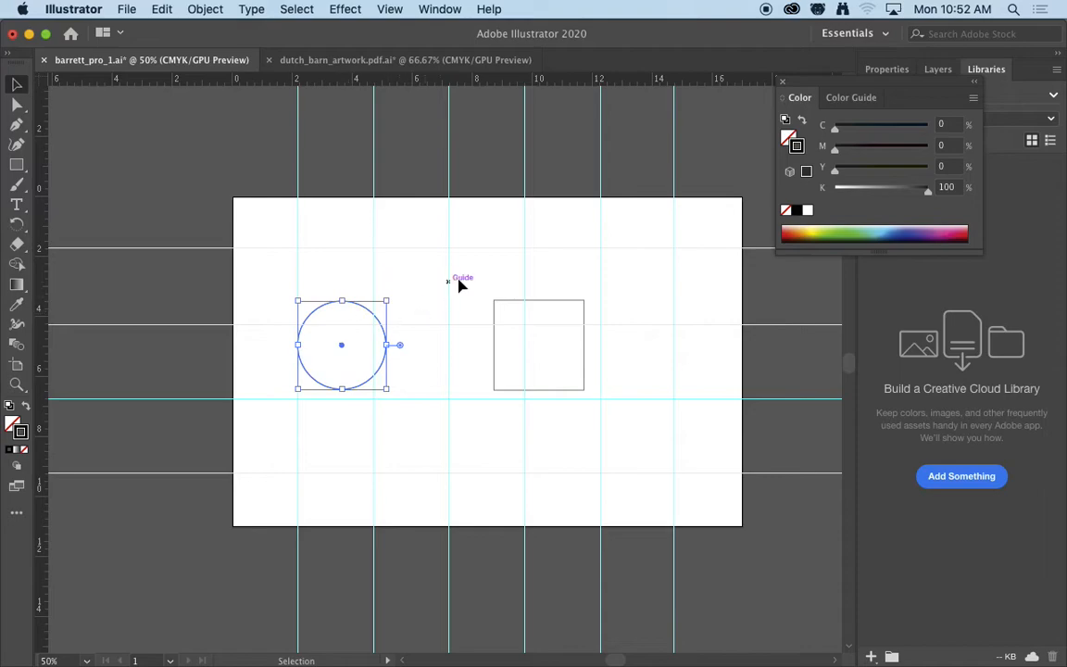
pyautogui.click(512, 309)
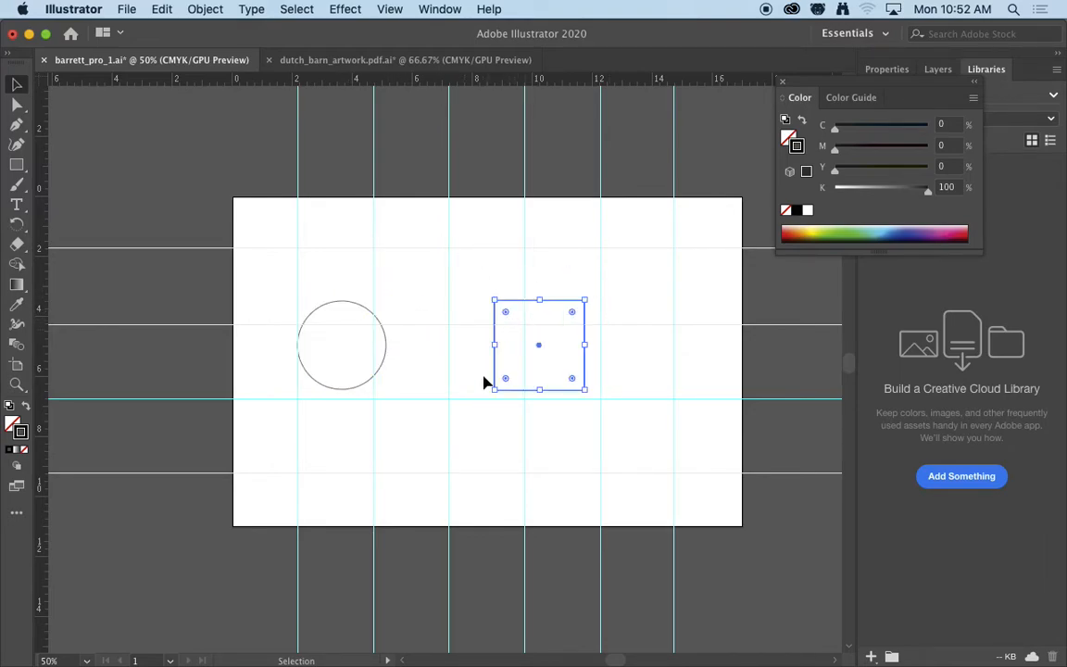
pyautogui.click(663, 332)
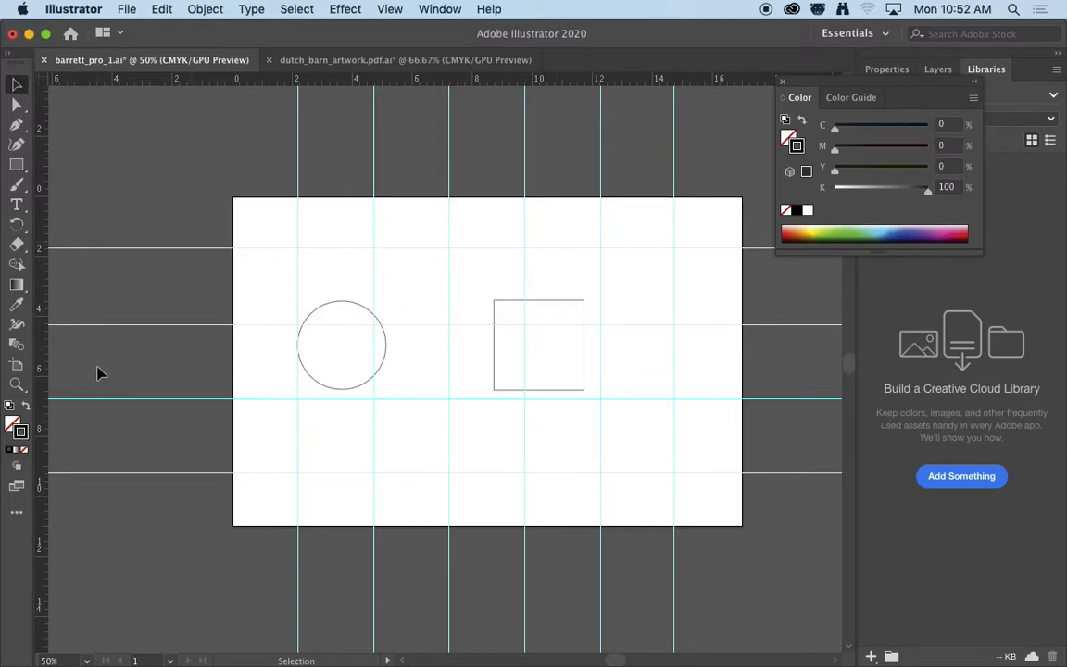
# Remove the stroke from the square and make its fill the active attribute.
pyautogui.click(566, 310)
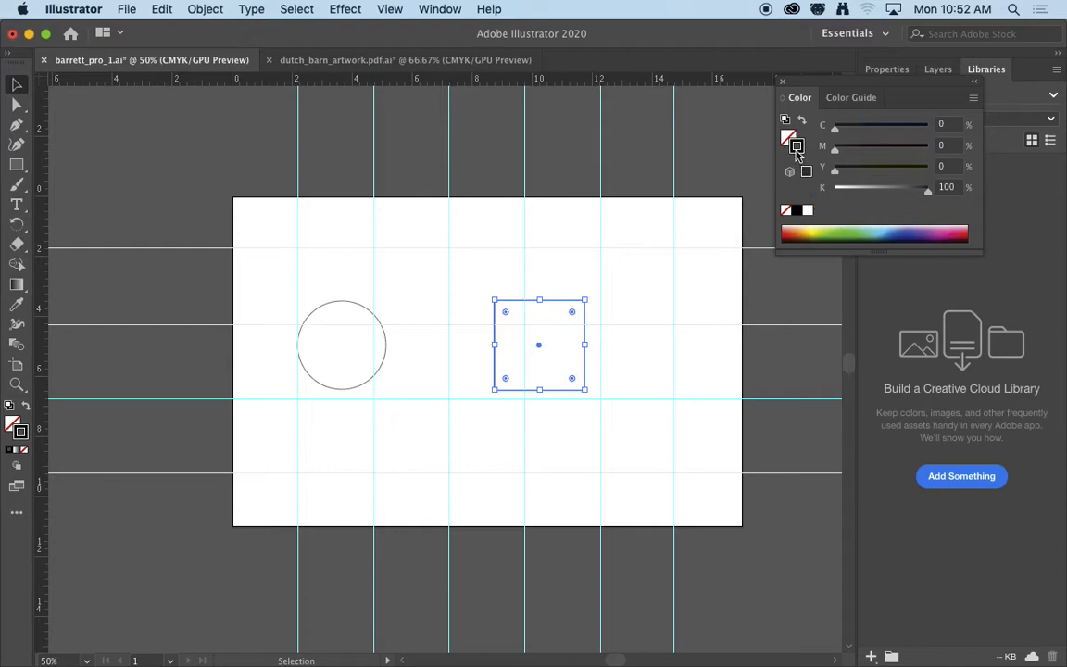
pyautogui.click(786, 211)
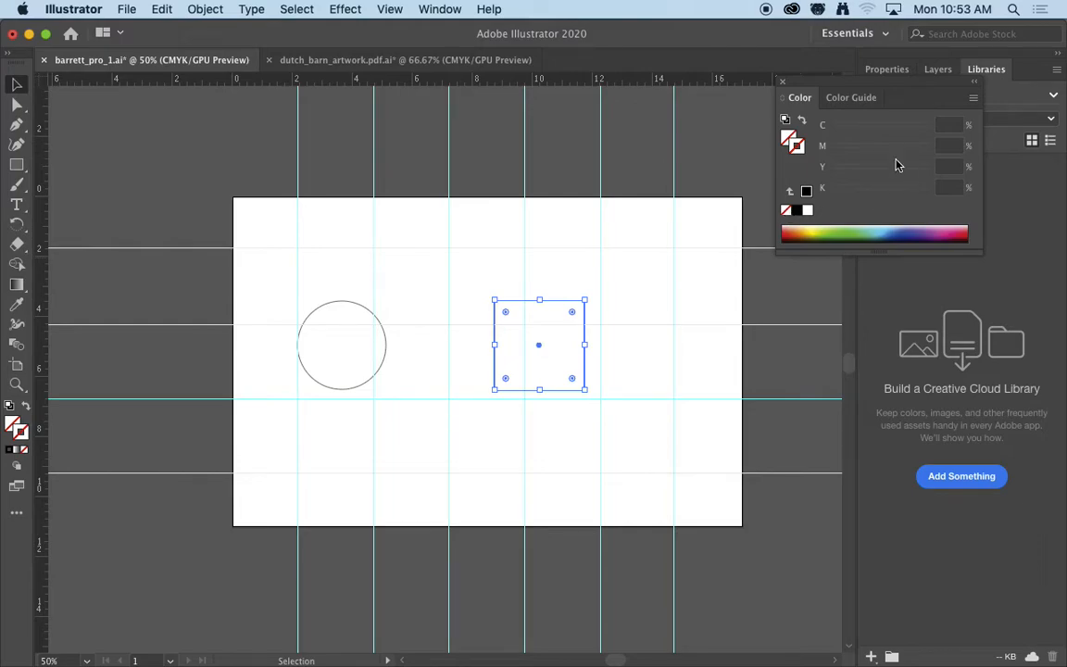
pyautogui.click(787, 138)
# Show the document's color swatches and enlarge their display to fit the whole collection.
pyautogui.click(428, 11)
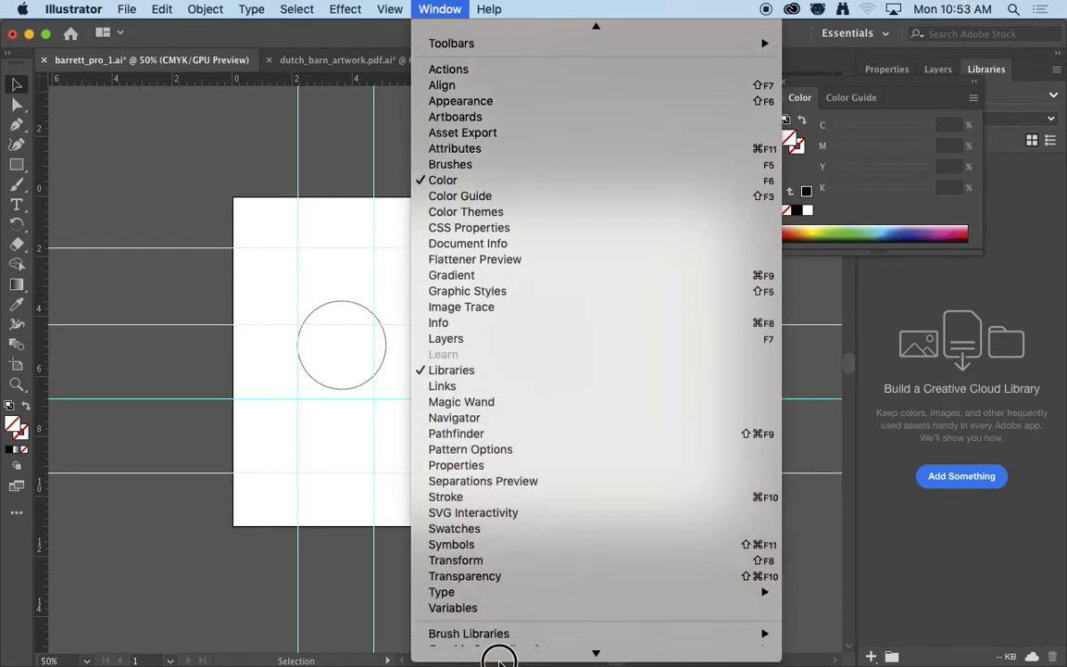
pyautogui.click(488, 495)
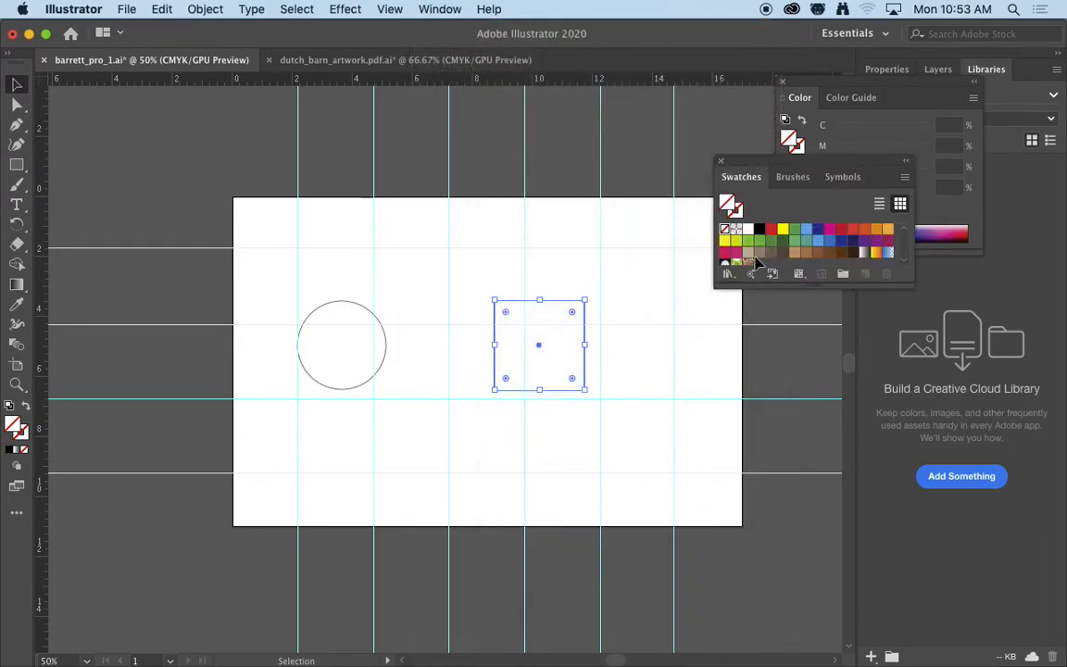
pyautogui.moveTo(910, 281); pyautogui.dragTo(912, 413)
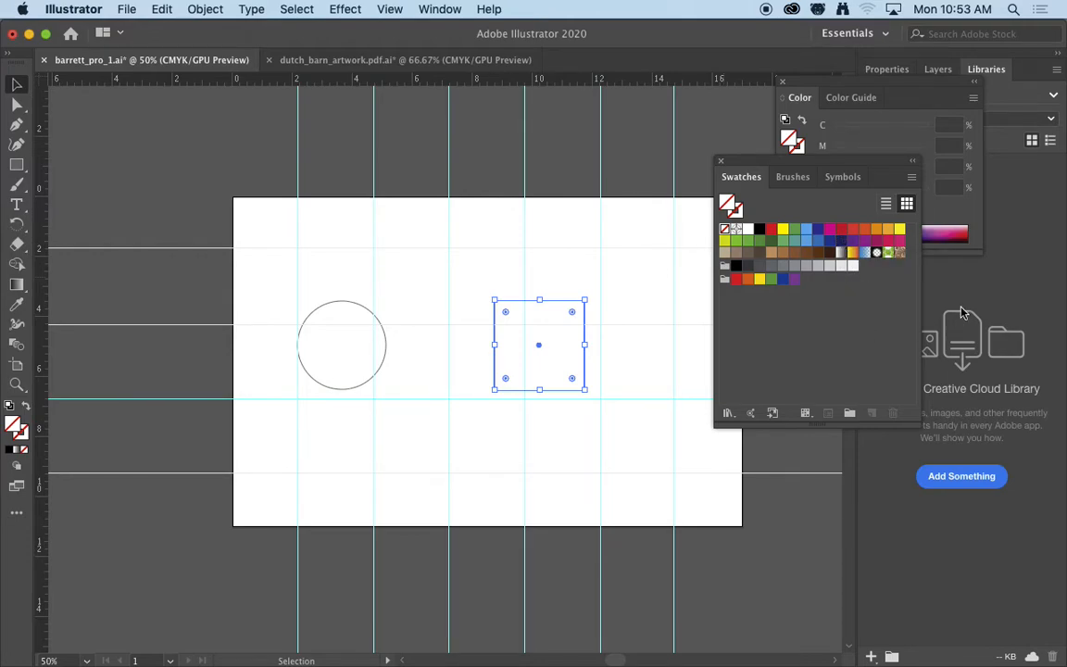
pyautogui.click(913, 179)
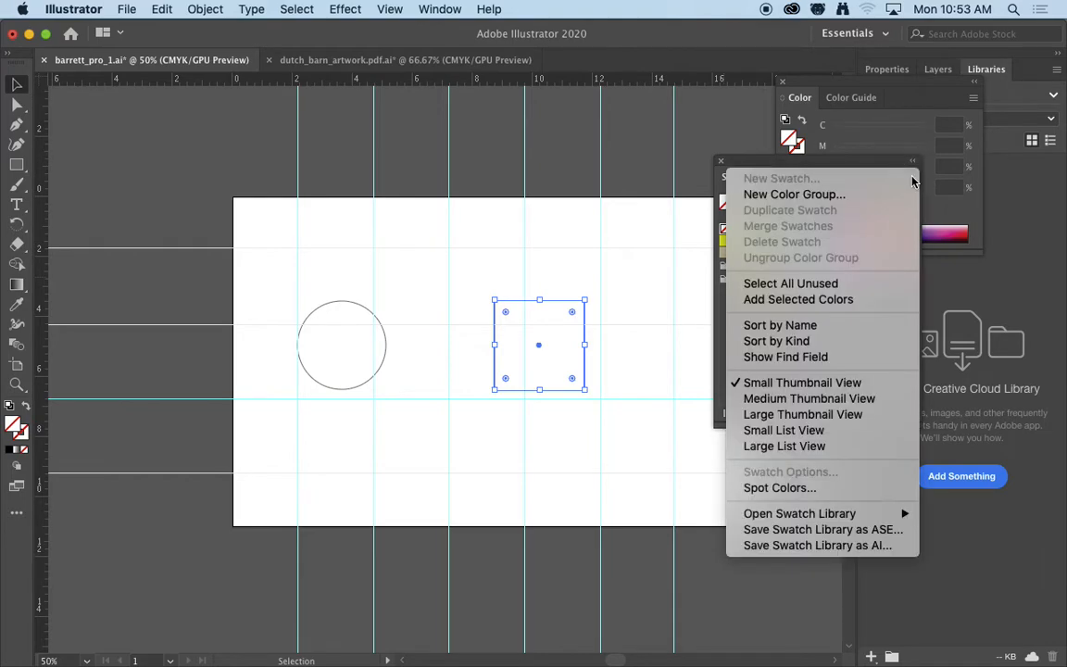
pyautogui.moveTo(849, 517)
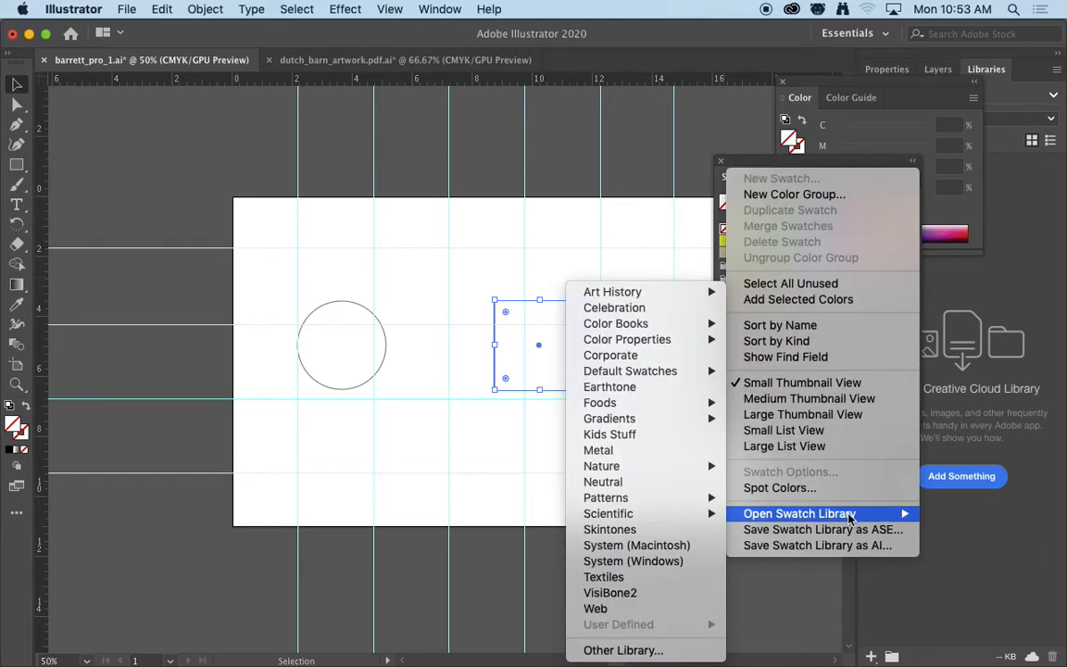
pyautogui.moveTo(711, 513)
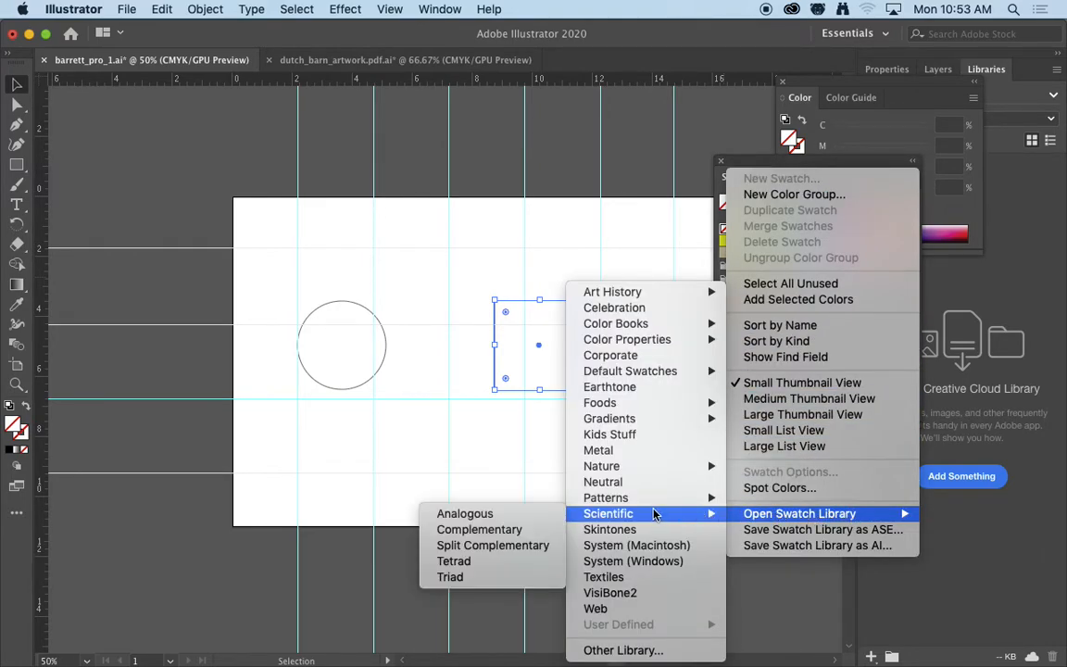
pyautogui.moveTo(619, 378)
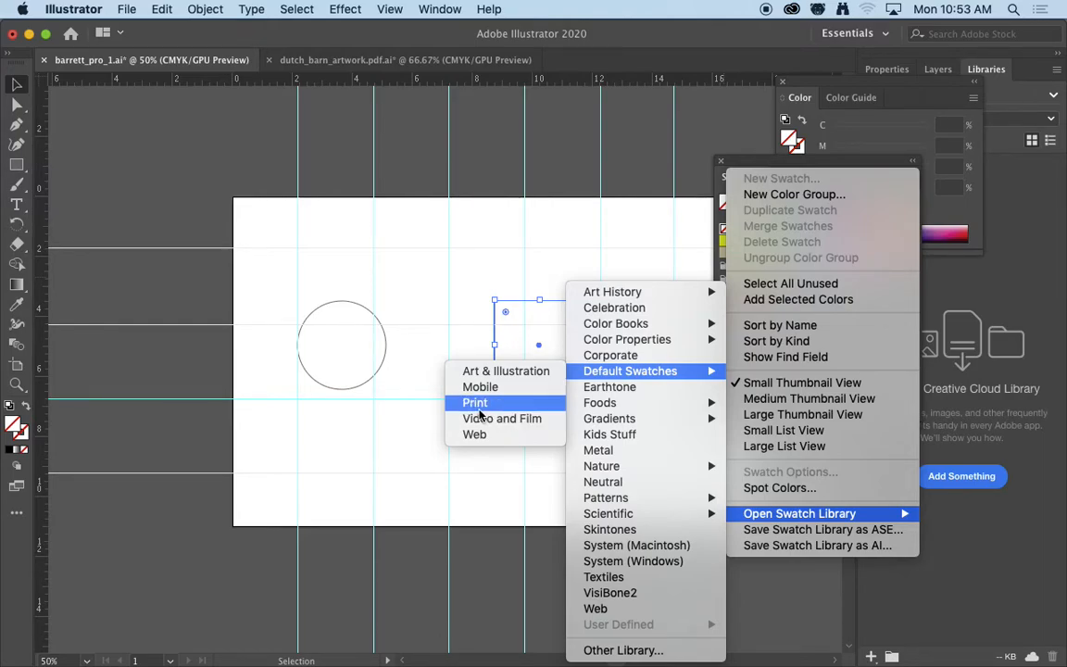
pyautogui.click(843, 161)
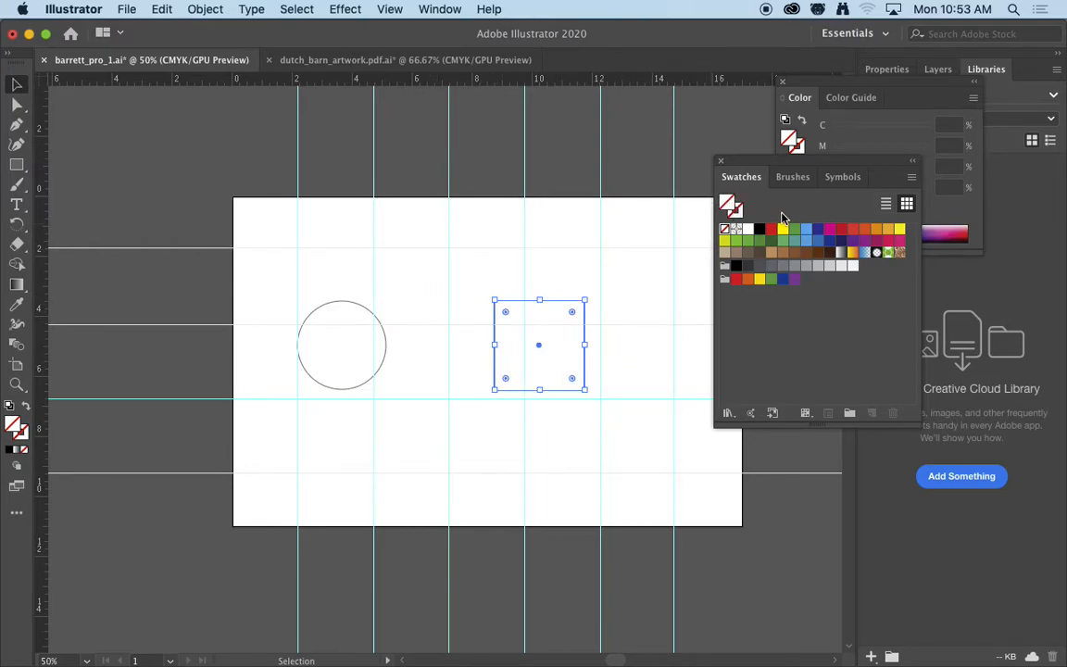
# Fill the square with the magenta swatch (C=0 M=100 Y=0 K=0) and deselect it.
pyautogui.click(830, 230)
pyautogui.click(665, 265)
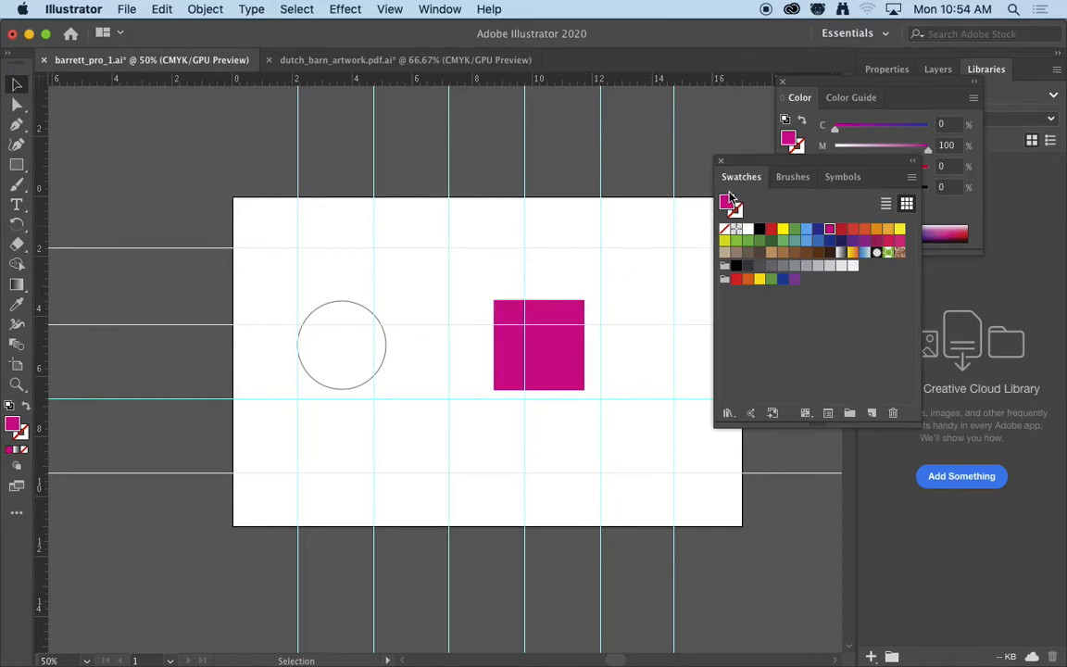
pyautogui.moveTo(557, 288); pyautogui.dragTo(594, 323)
pyautogui.click(612, 306)
# Remove the circle's stroke and fill it with the yellow-green swatch C=20 M=0 Y=100 K=0.
pyautogui.moveTo(341, 312); pyautogui.dragTo(390, 341)
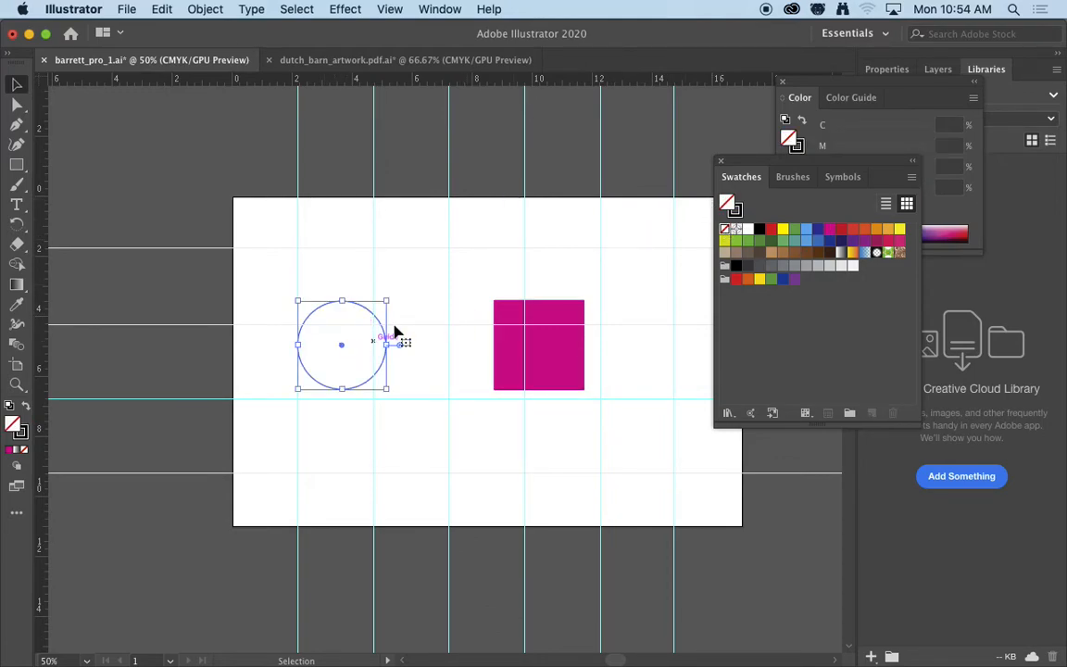
pyautogui.click(738, 213)
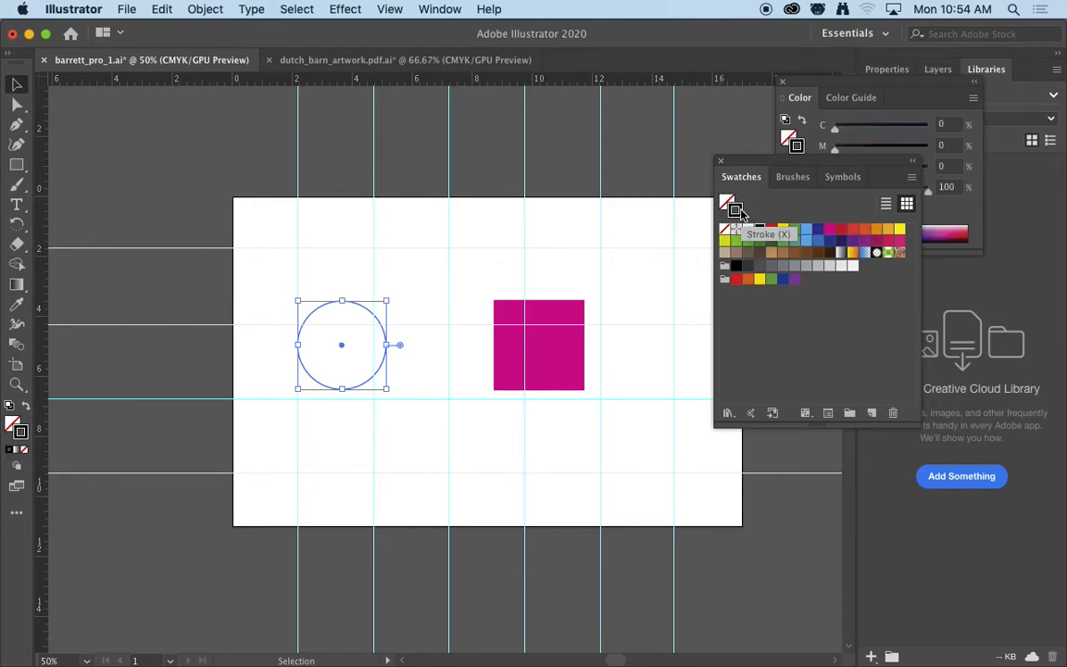
pyautogui.click(725, 231)
pyautogui.click(726, 204)
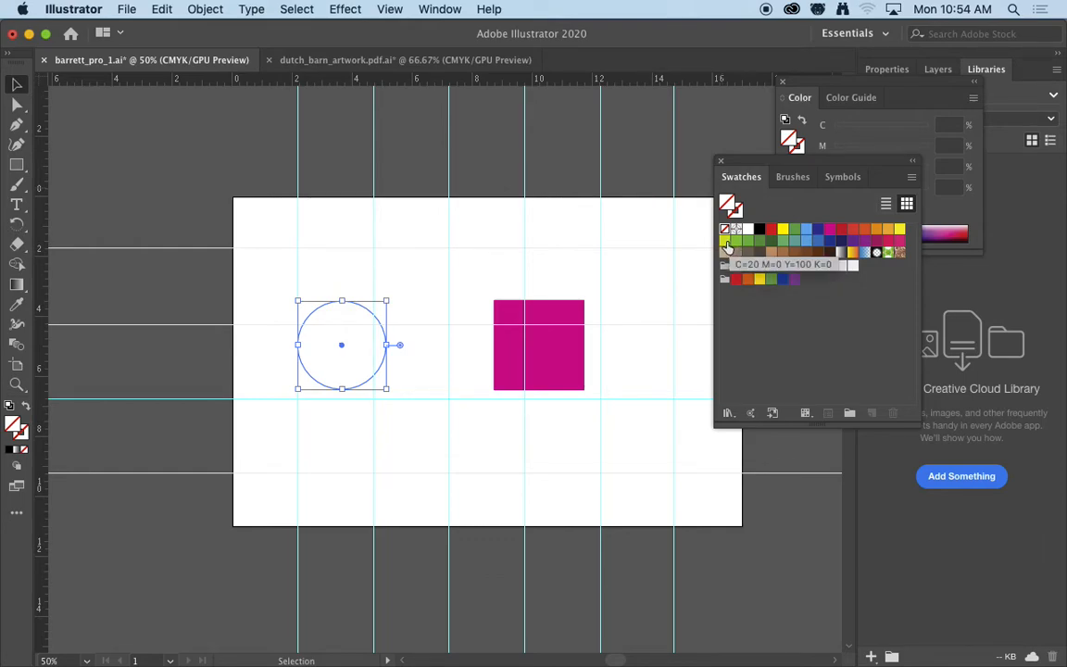
pyautogui.click(725, 242)
pyautogui.click(469, 239)
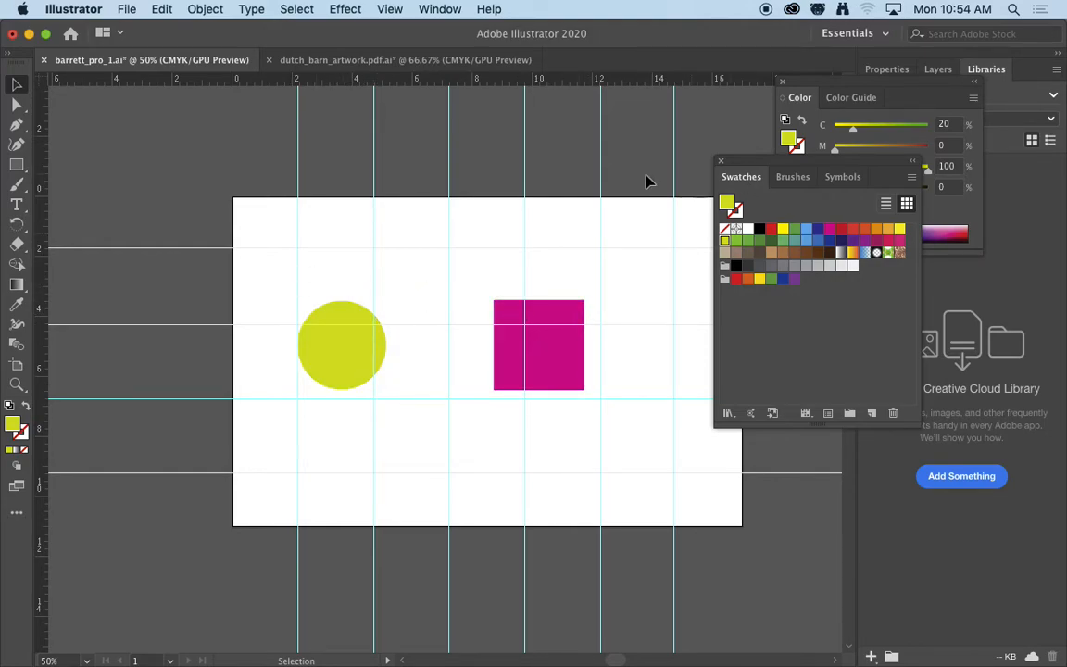
# With the circle and square both selected, set the blend options to Specified Steps spacing with 12 steps.
pyautogui.moveTo(292, 275); pyautogui.dragTo(641, 341)
pyautogui.click(207, 9)
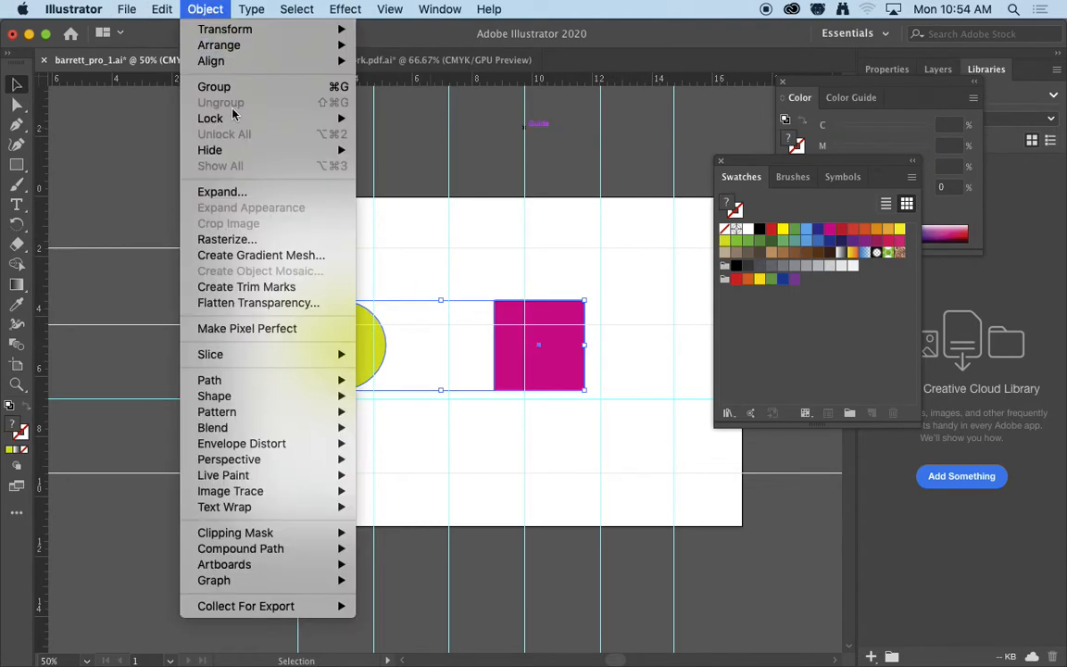
pyautogui.moveTo(258, 428)
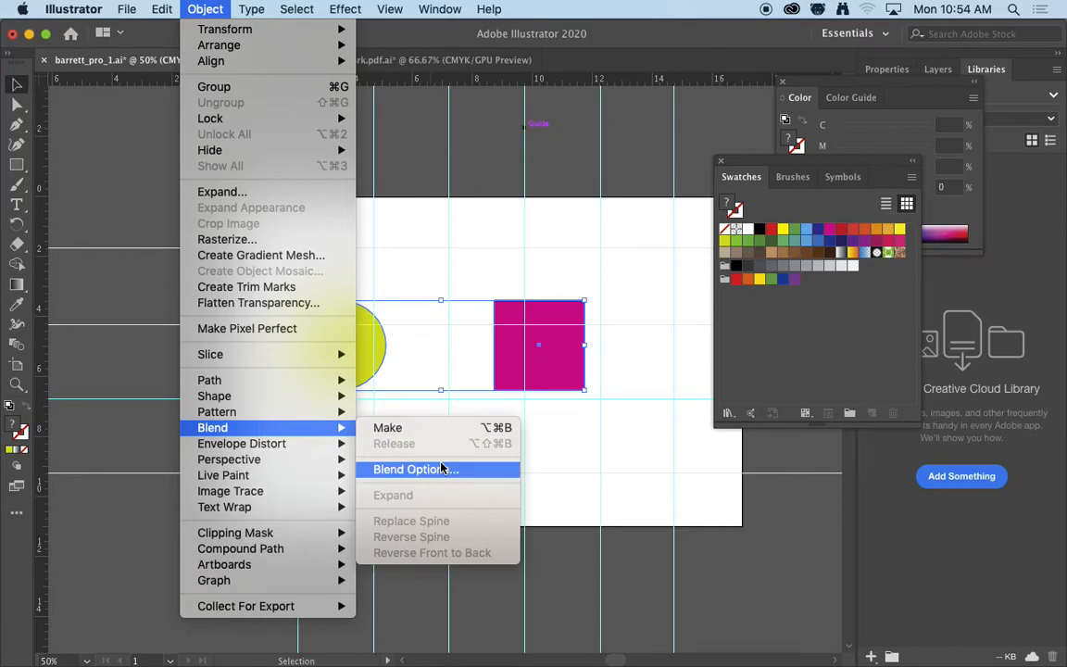
pyautogui.click(431, 472)
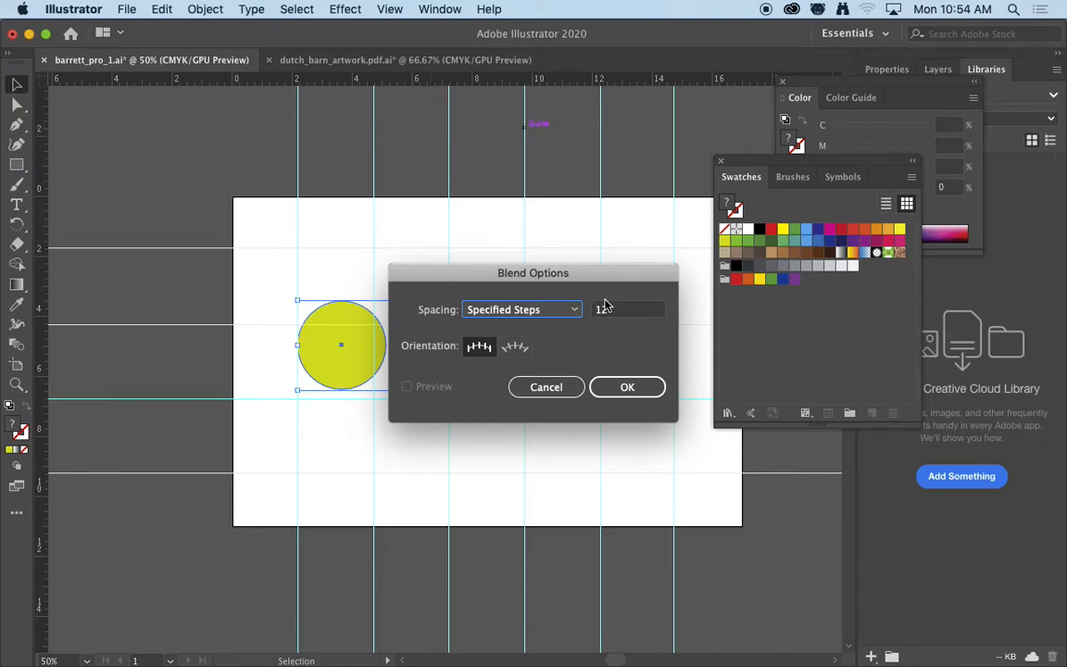
pyautogui.click(595, 312)
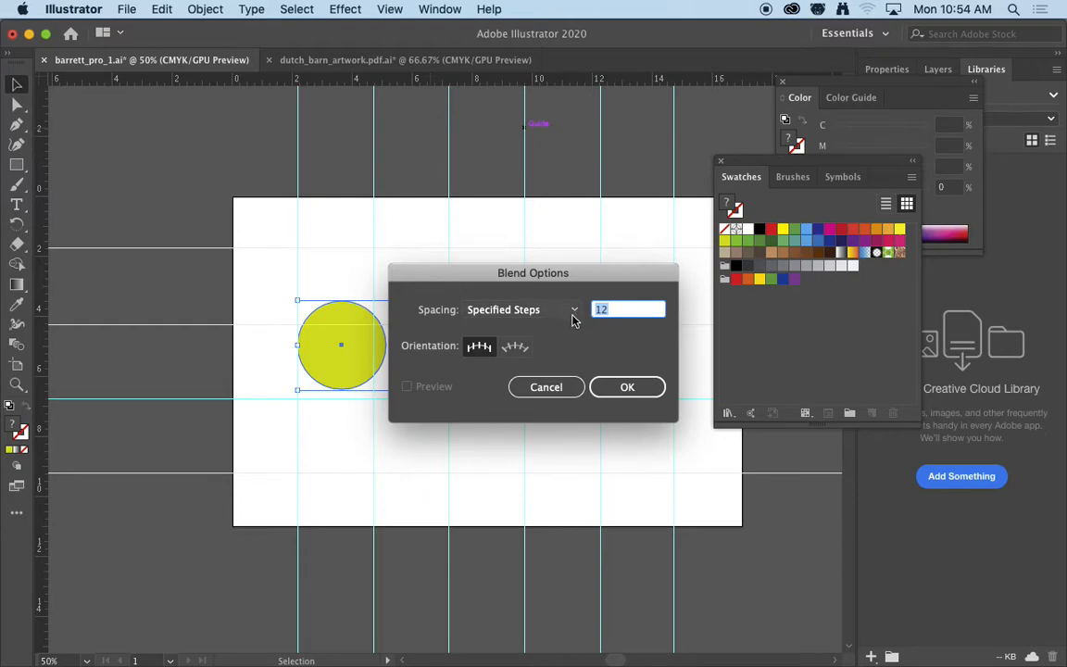
pyautogui.click(628, 386)
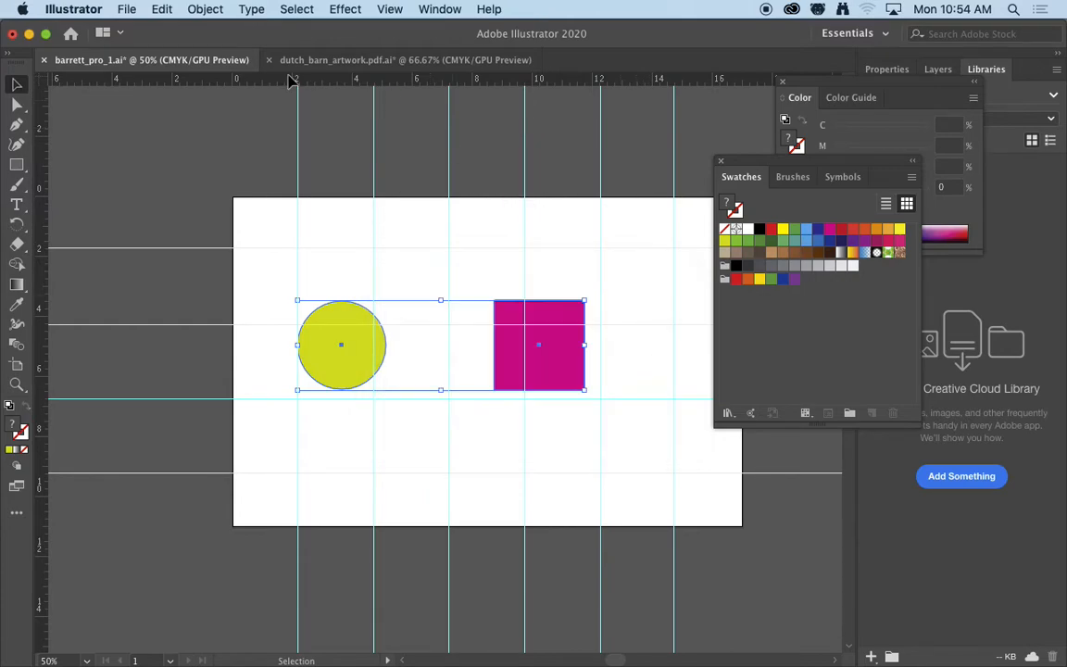
# Make a blend between the yellow-green circle and the magenta square, and deselect it.
pyautogui.click(207, 10)
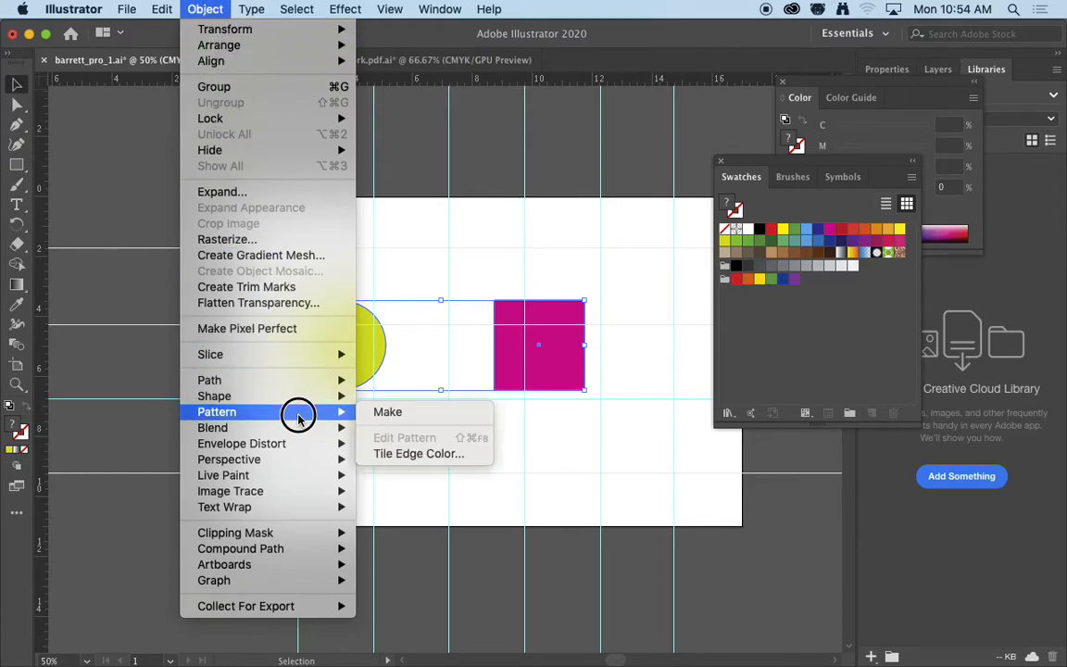
pyautogui.click(375, 427)
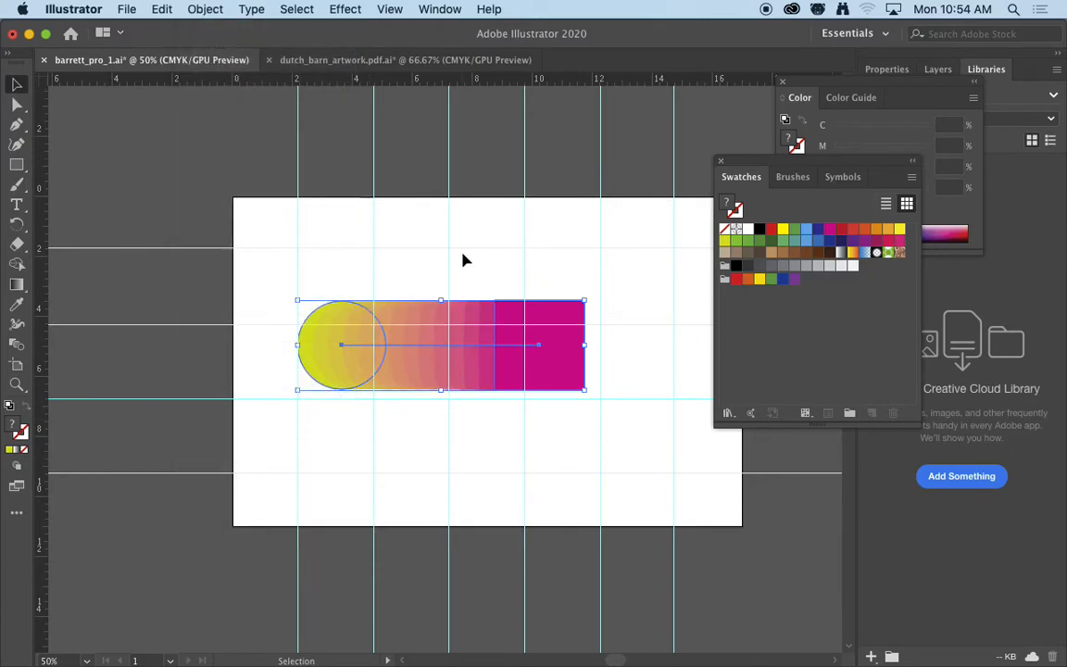
pyautogui.click(559, 266)
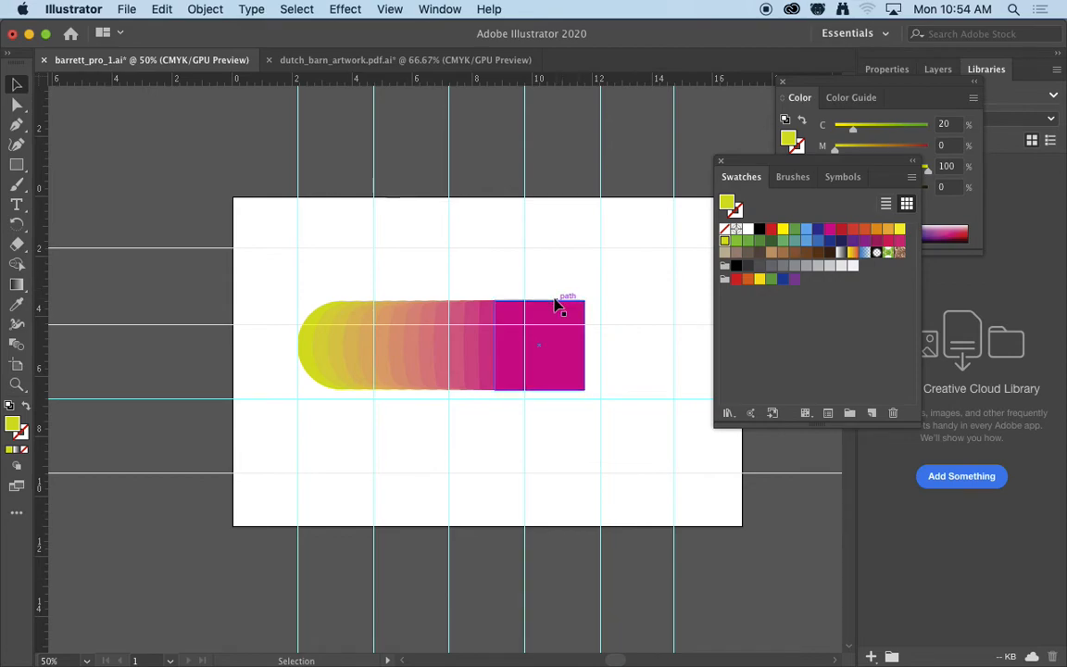
# Enlarge the view of the blend to 100% and move the swatches clear of the artwork.
pyautogui.press('super+equal')
pyautogui.press('super+equal')
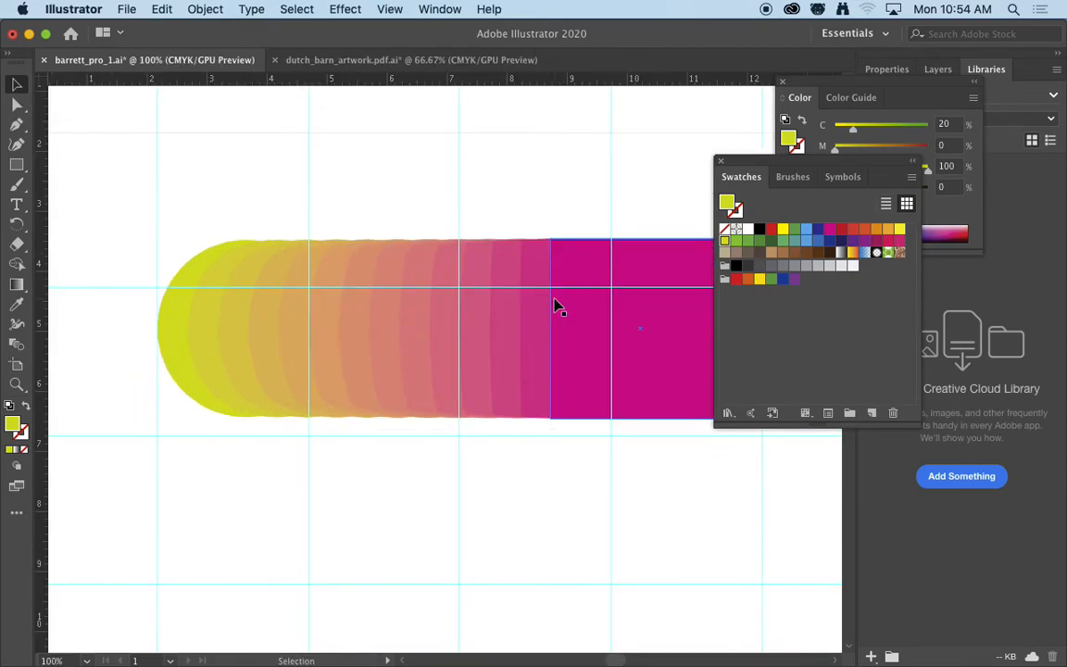
pyautogui.moveTo(731, 159); pyautogui.dragTo(879, 168)
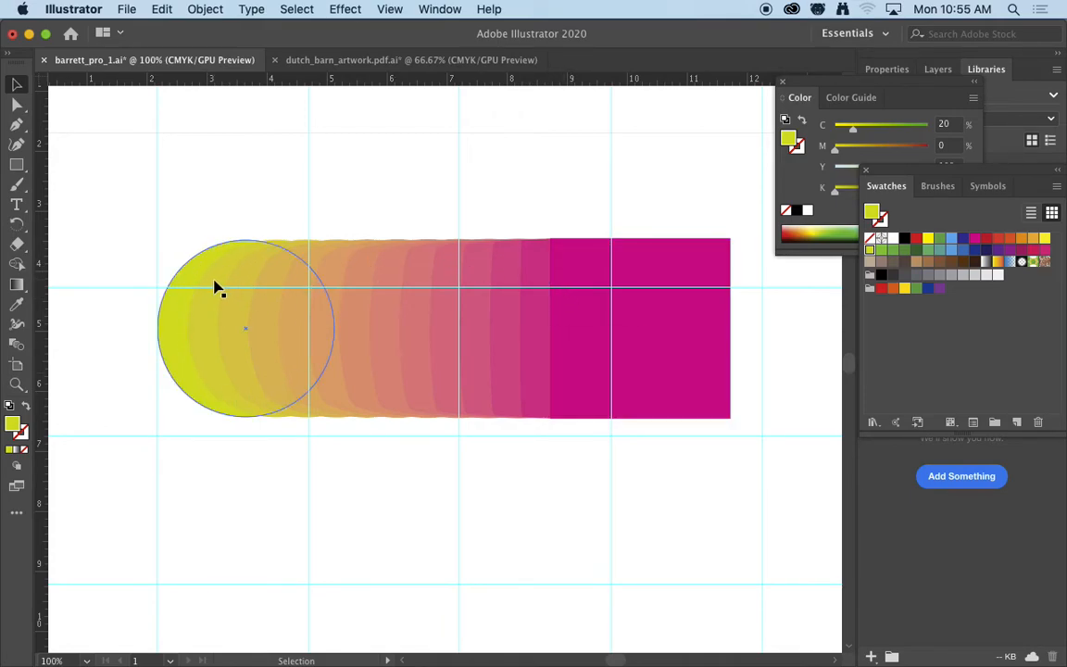
# Expand the circle-to-square blend into individual shapes and ungroup them.
pyautogui.click(427, 271)
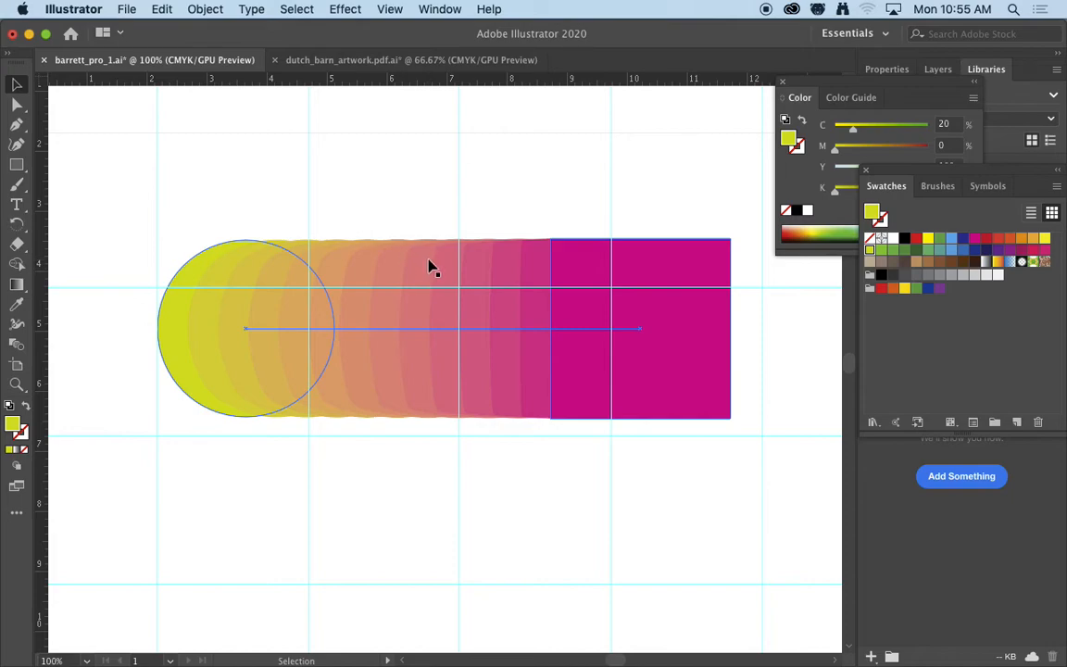
pyautogui.click(435, 268)
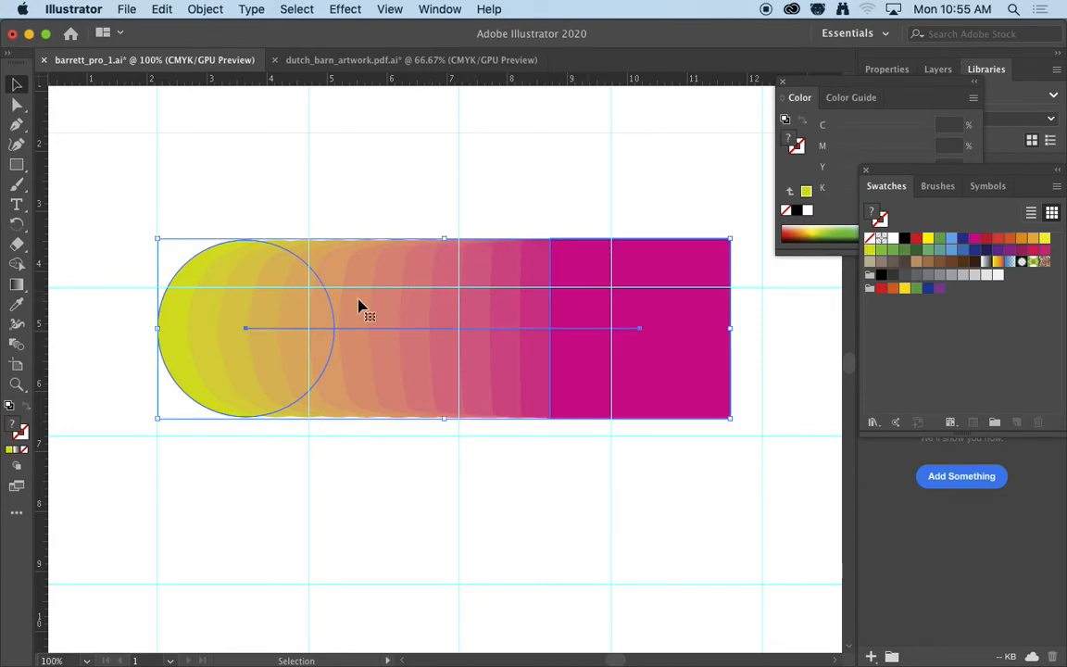
pyautogui.click(205, 8)
pyautogui.moveTo(290, 419)
pyautogui.moveTo(329, 427)
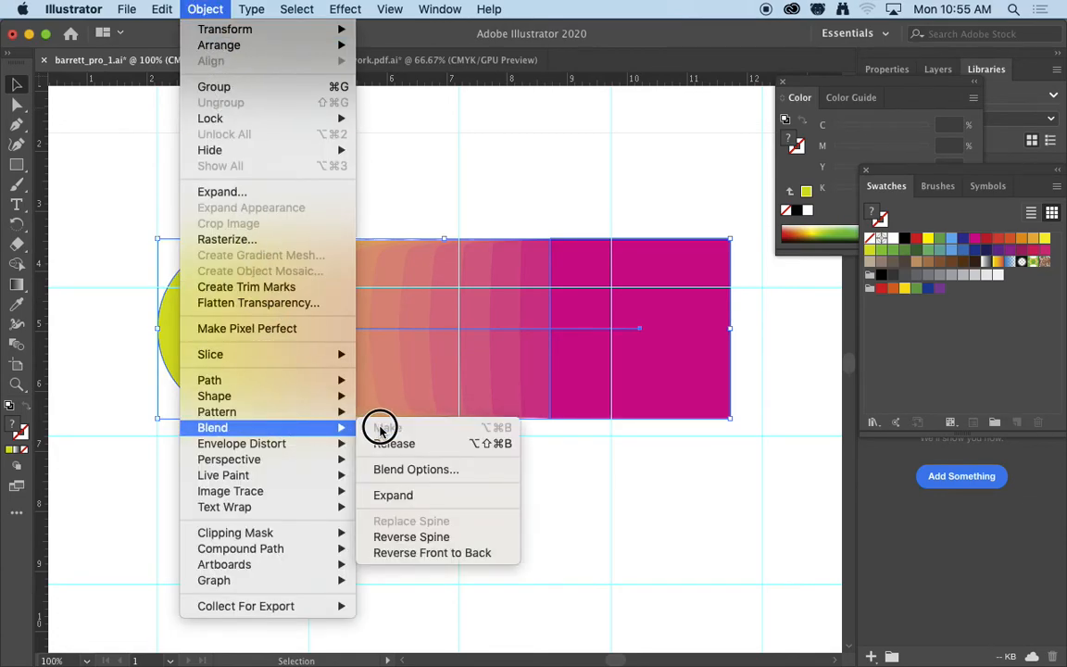
pyautogui.click(386, 497)
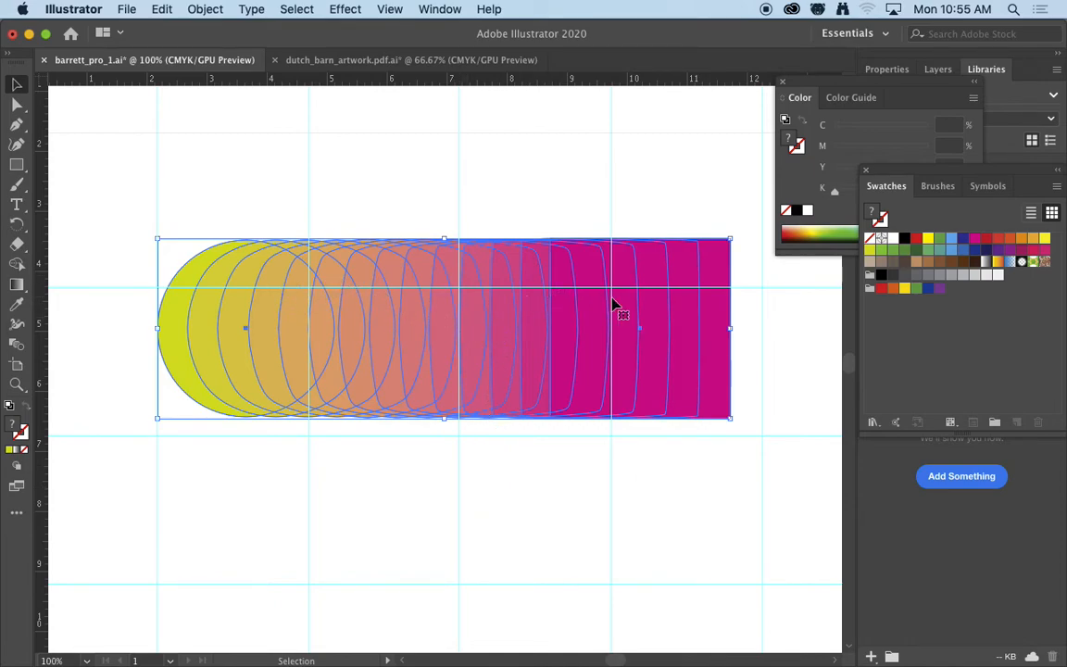
pyautogui.click(199, 10)
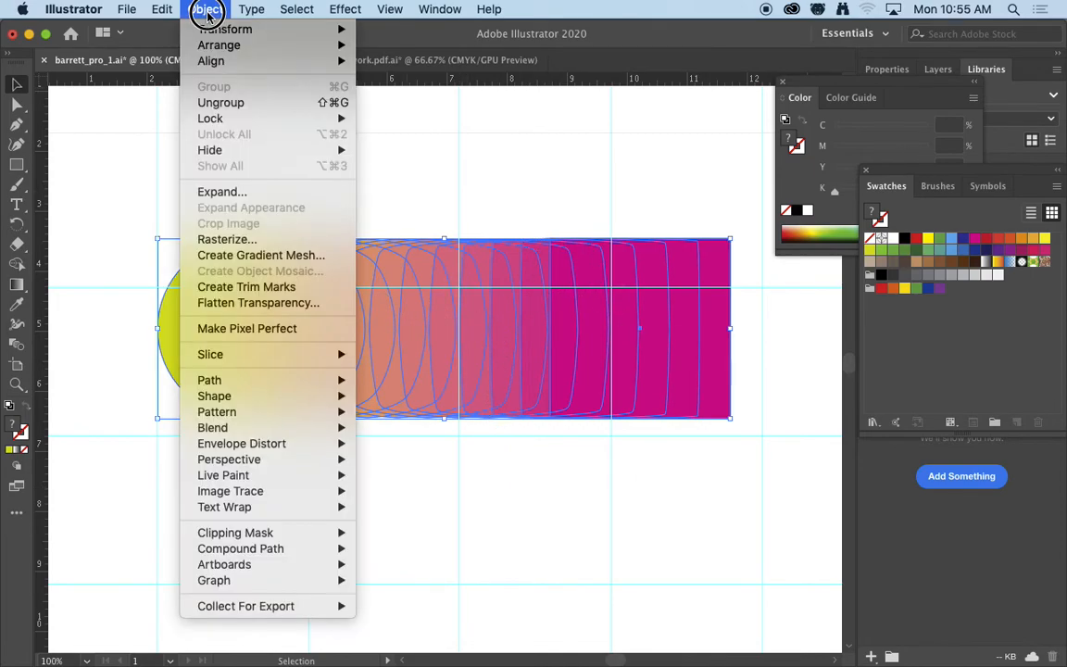
pyautogui.click(202, 101)
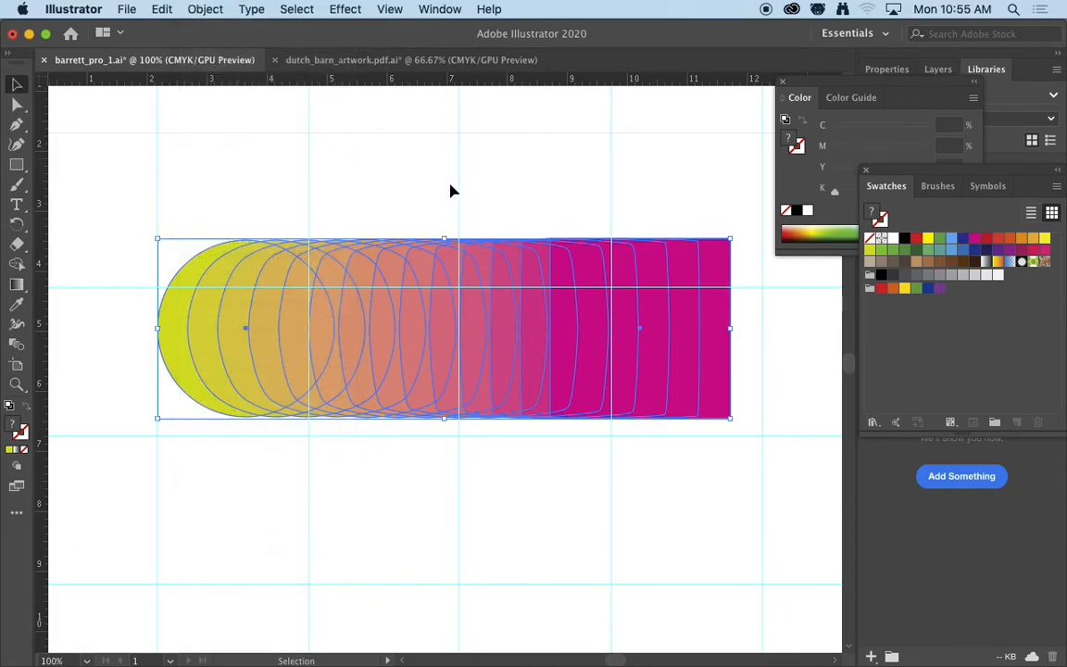
# Deselect the ungrouped blend and pull four of its intermediate shapes out into a row beneath it, running from yellow to pink.
pyautogui.click(517, 192)
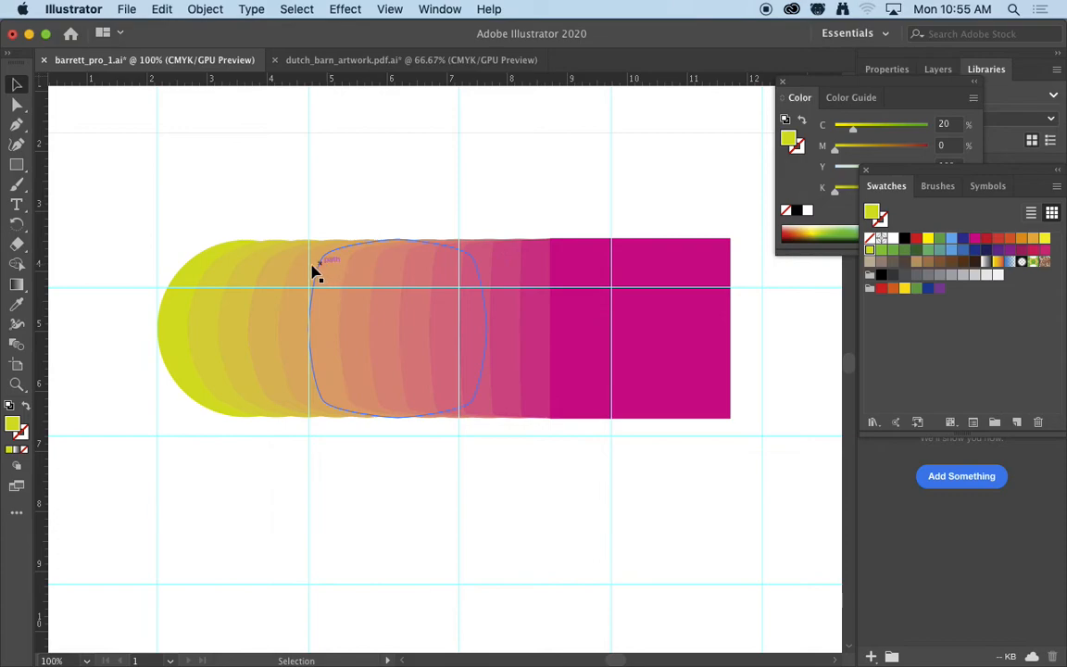
pyautogui.moveTo(255, 284); pyautogui.dragTo(195, 443)
pyautogui.moveTo(294, 324); pyautogui.dragTo(321, 521)
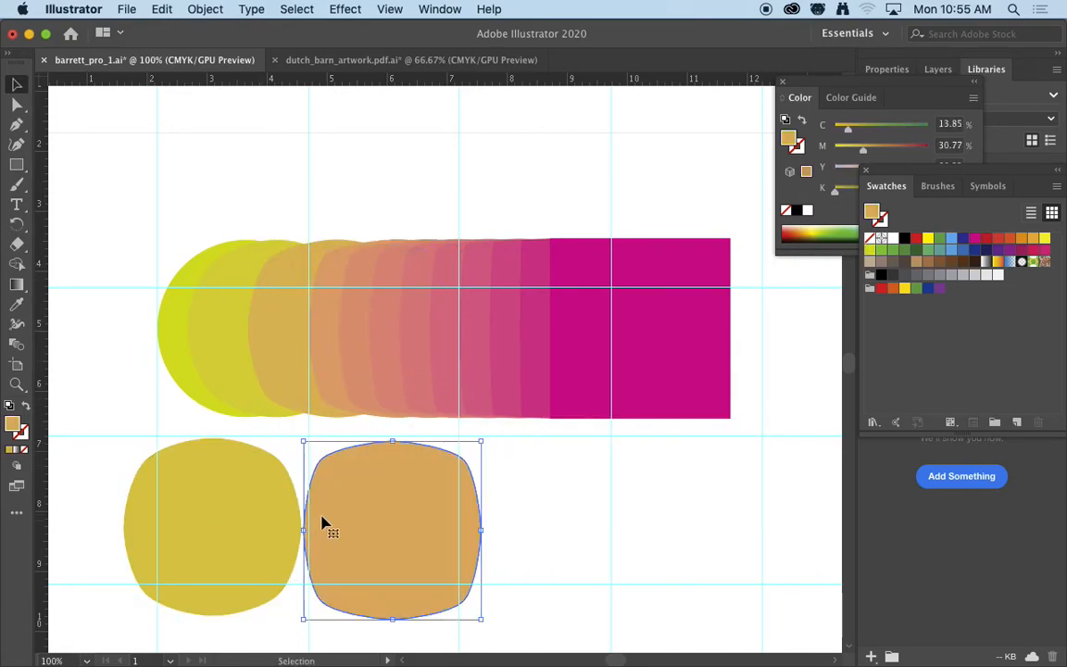
pyautogui.moveTo(379, 303); pyautogui.dragTo(526, 520)
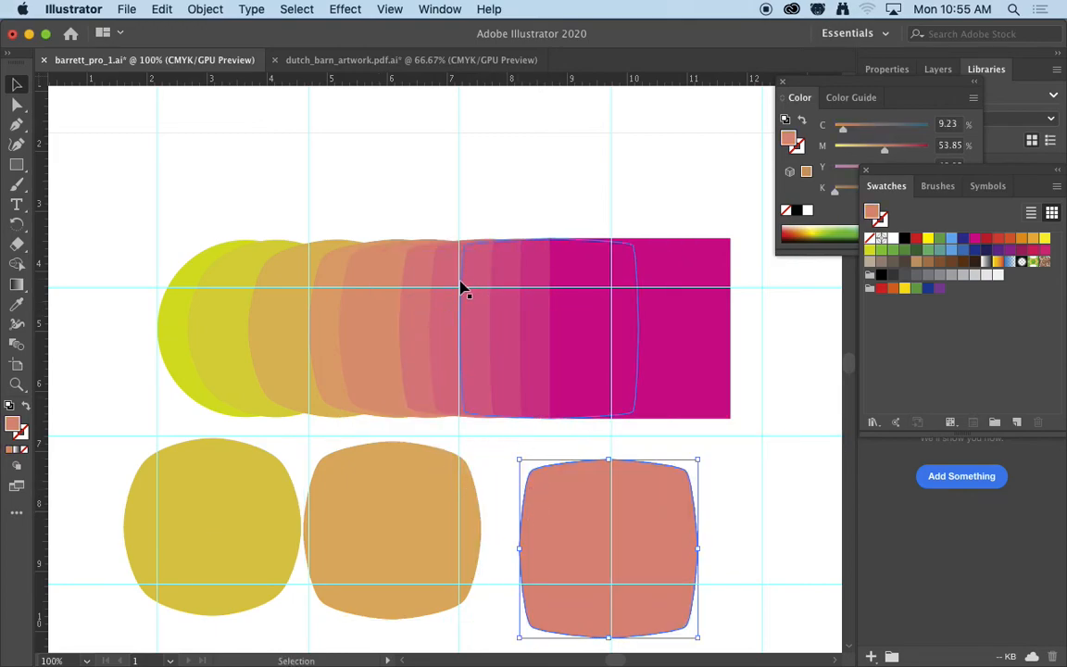
pyautogui.moveTo(517, 341); pyautogui.dragTo(741, 510)
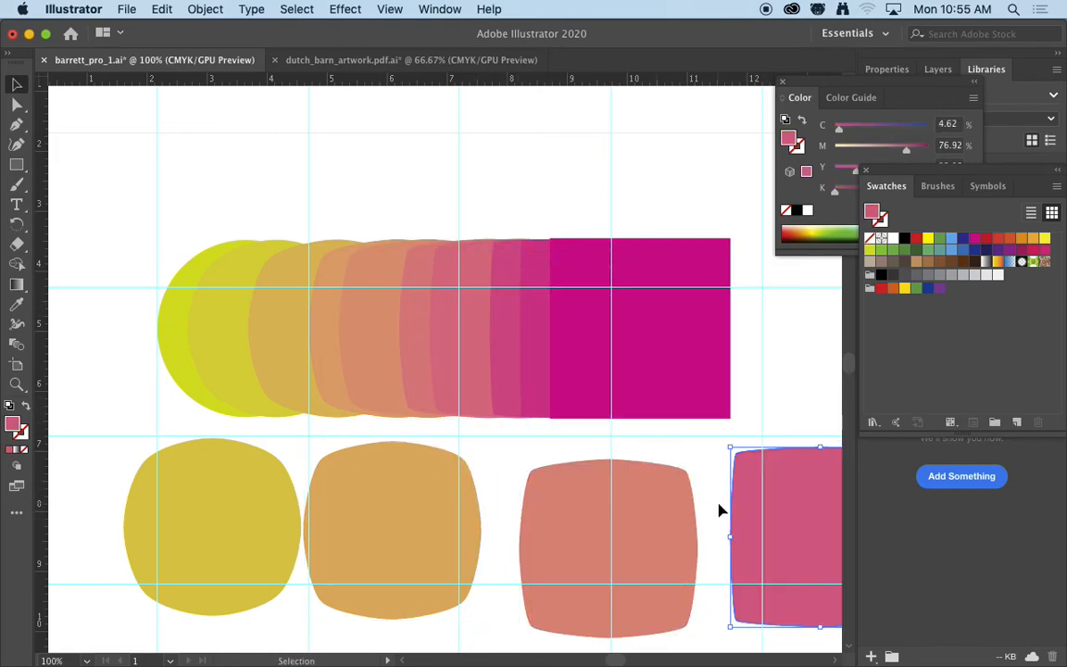
# Move three more intermediate shapes, magenta, pink and orange, out of the blend into a row above it.
pyautogui.press('super+minus')
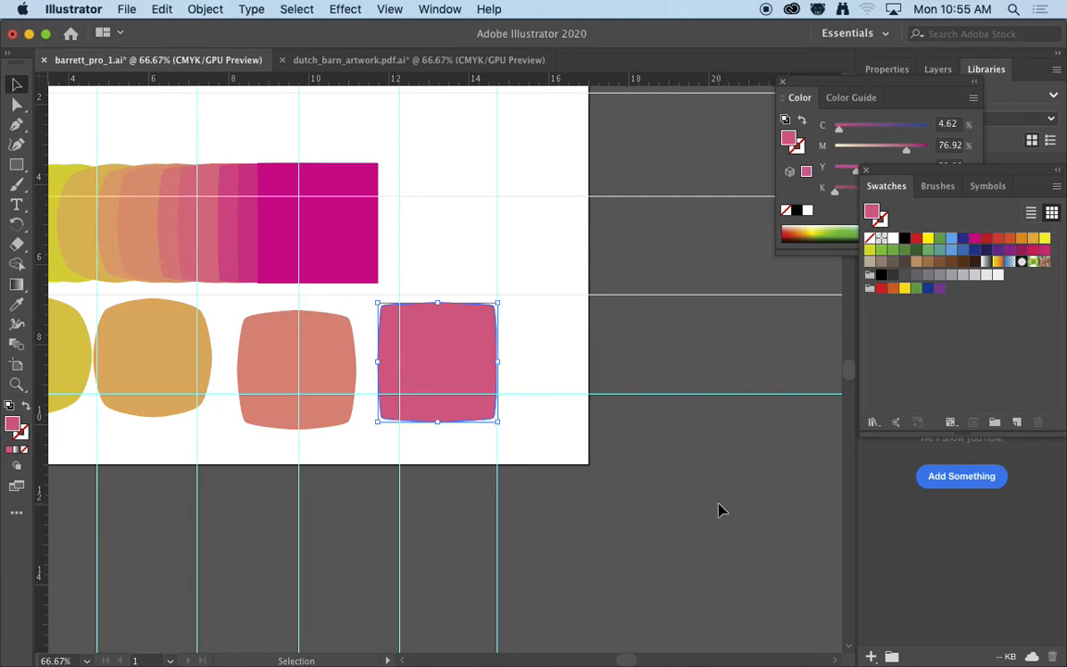
pyautogui.moveTo(293, 261); pyautogui.dragTo(509, 343)
pyautogui.moveTo(474, 302); pyautogui.dragTo(554, 165)
pyautogui.moveTo(433, 279); pyautogui.dragTo(430, 125)
pyautogui.moveTo(368, 275); pyautogui.dragTo(281, 124)
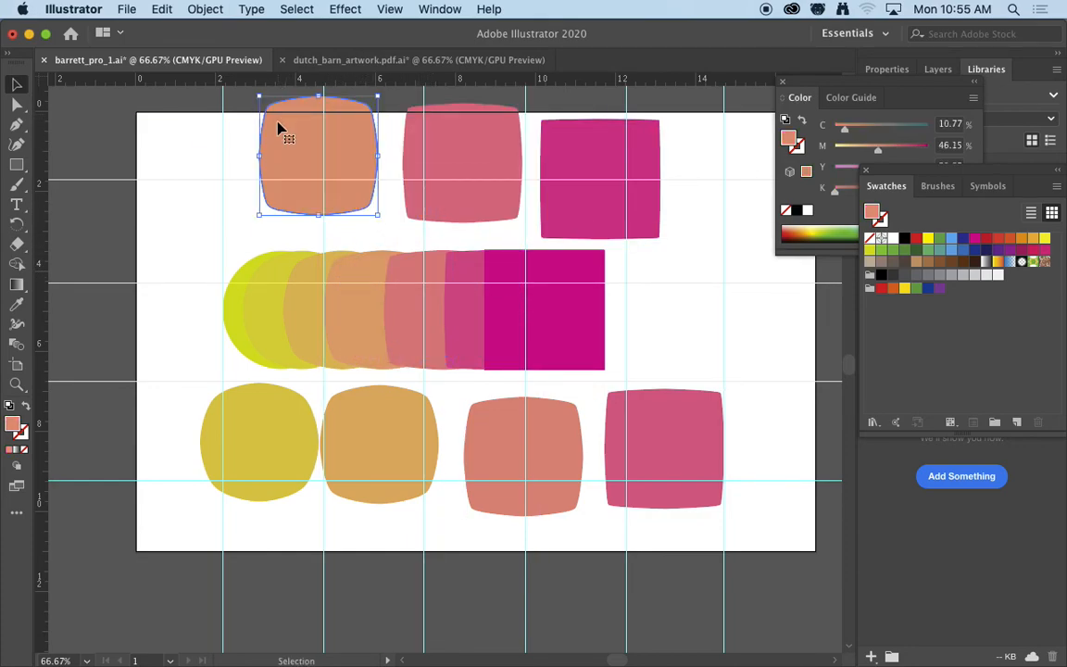